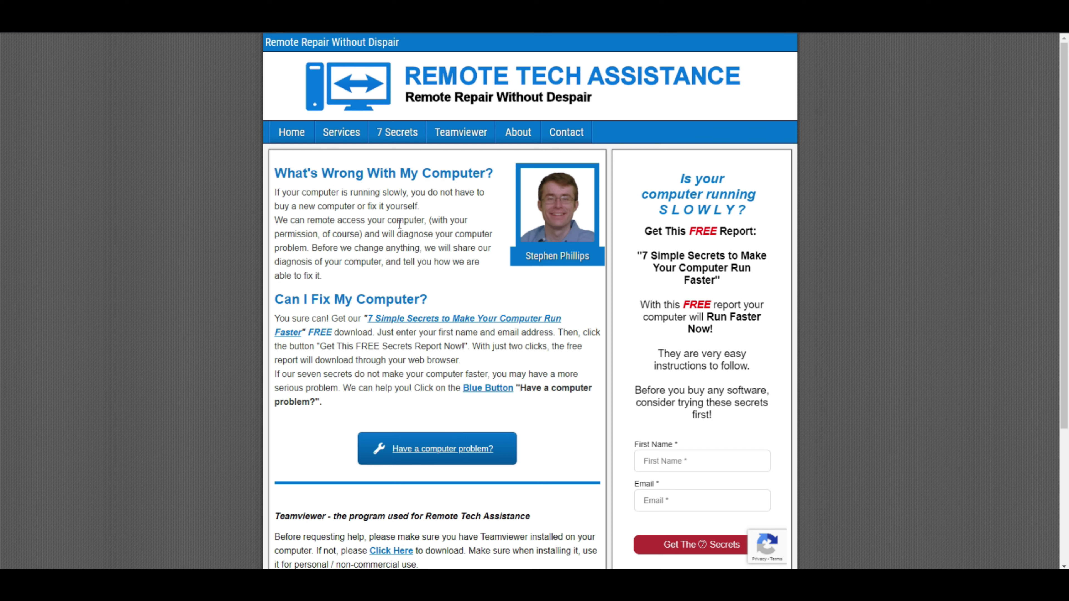
Scroll down through the open browser page before leaving it for the desktop.
{"action": "scroll", "coordinate": [399, 223], "scroll_direction": "down", "scroll_amount": 2}
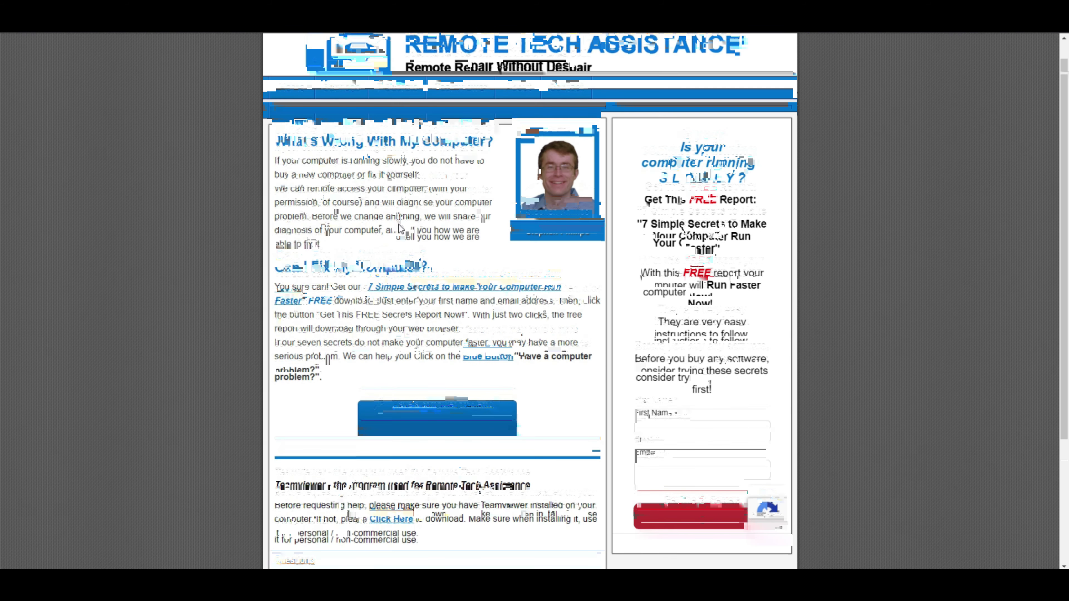
{"action": "scroll", "coordinate": [398, 225], "scroll_direction": "down", "scroll_amount": 2}
{"action": "scroll", "coordinate": [399, 227], "scroll_direction": "down", "scroll_amount": 1}
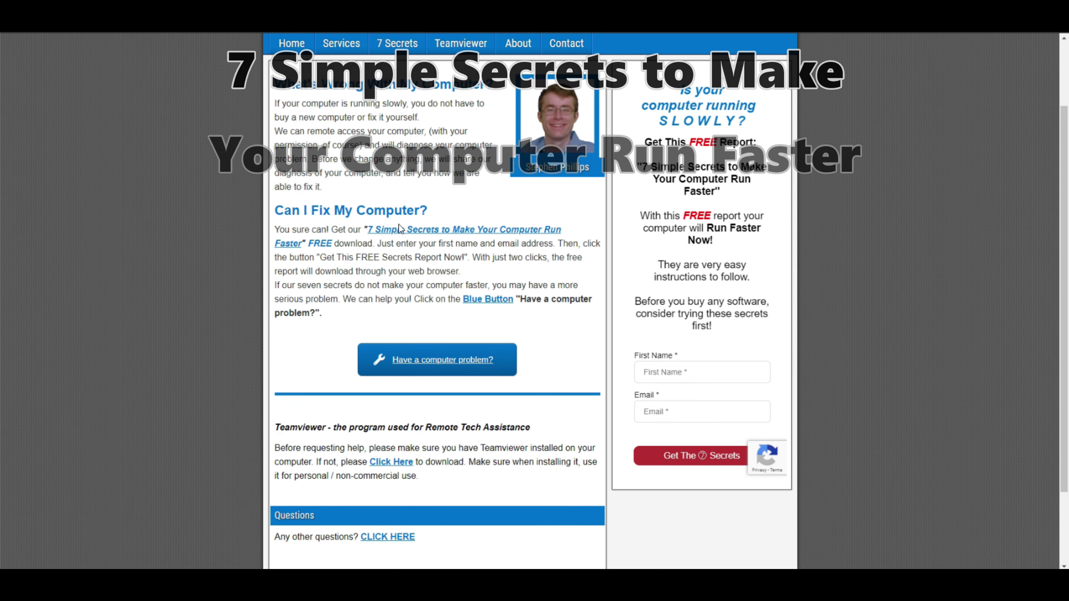
{"action": "scroll", "coordinate": [398, 224], "scroll_direction": "down", "scroll_amount": 1}
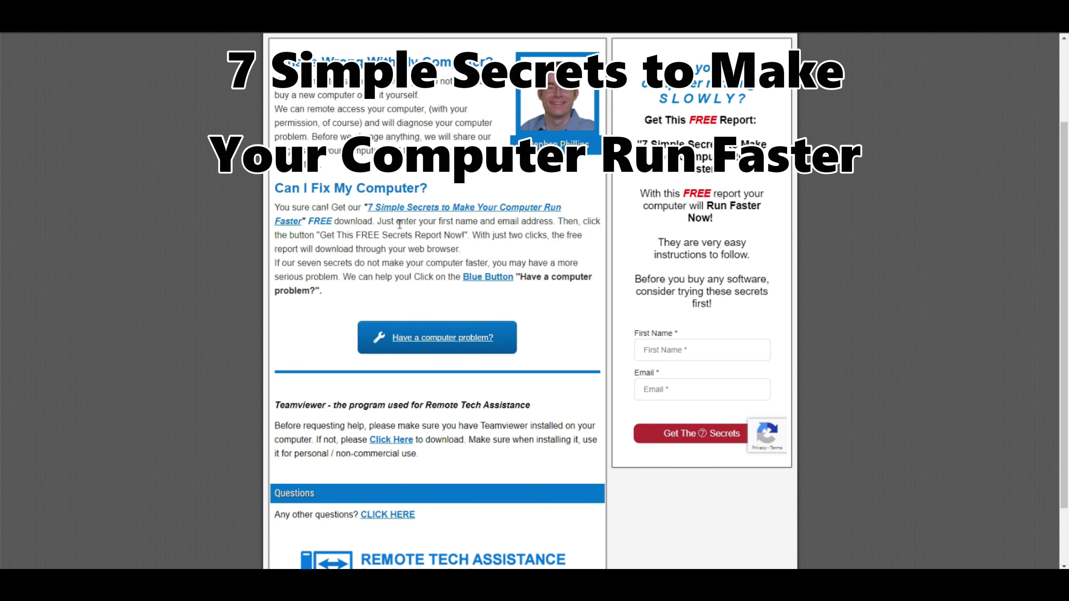
{"action": "scroll", "coordinate": [399, 224], "scroll_direction": "down", "scroll_amount": 1}
{"action": "scroll", "coordinate": [400, 224], "scroll_direction": "down", "scroll_amount": 1}
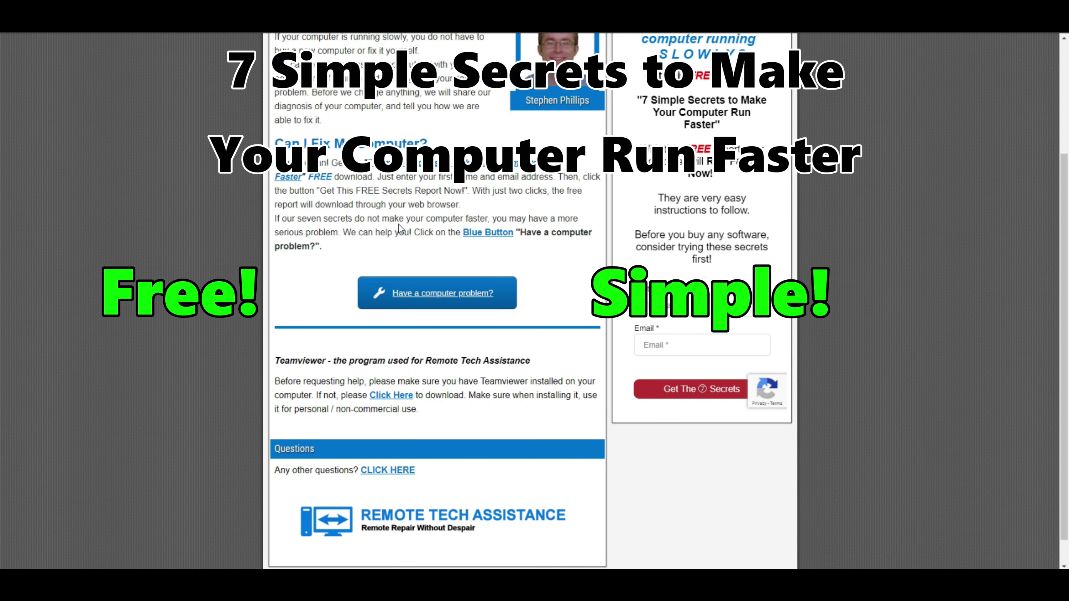
{"action": "scroll", "coordinate": [399, 224], "scroll_direction": "down", "scroll_amount": 1}
{"action": "scroll", "coordinate": [399, 224], "scroll_direction": "down", "scroll_amount": 1}
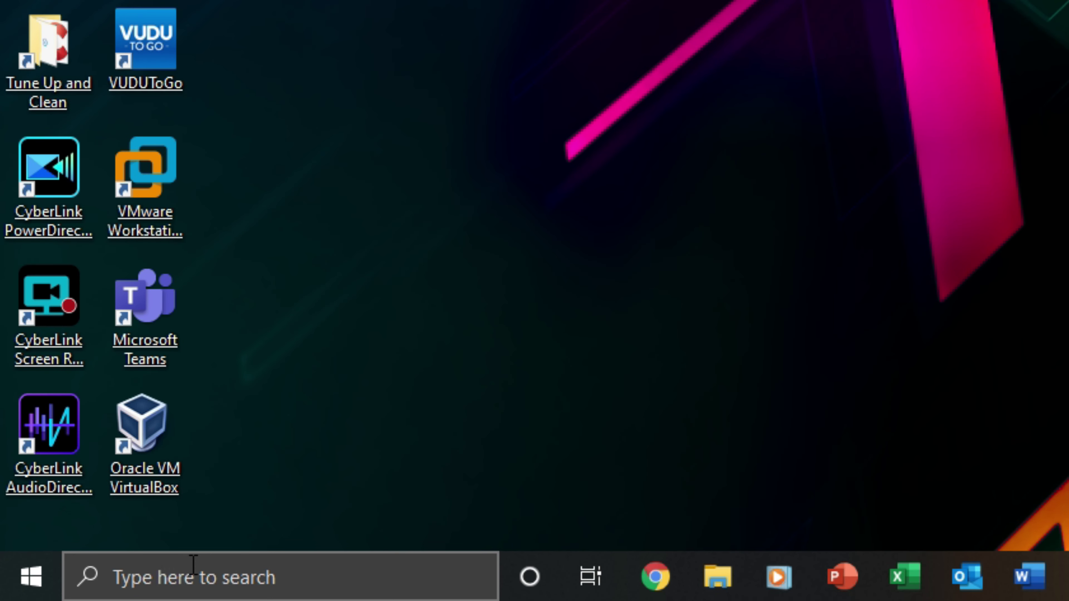
Search Windows for 'control panel', open it, and go to Programs and Features.
{"action": "left_click", "coordinate": [86, 588]}
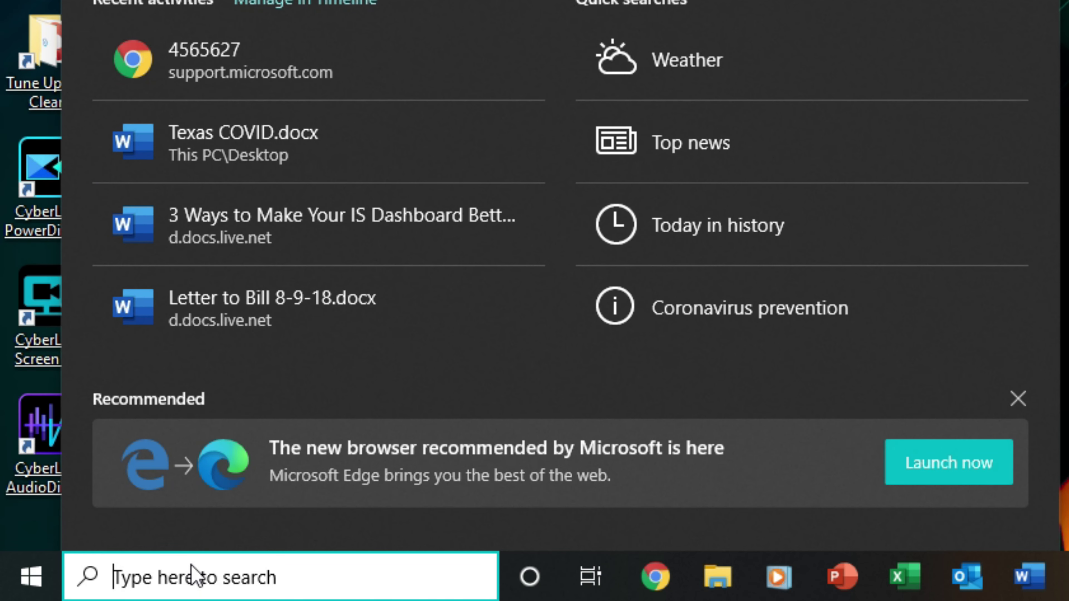
{"action": "type", "text": "control panel"}
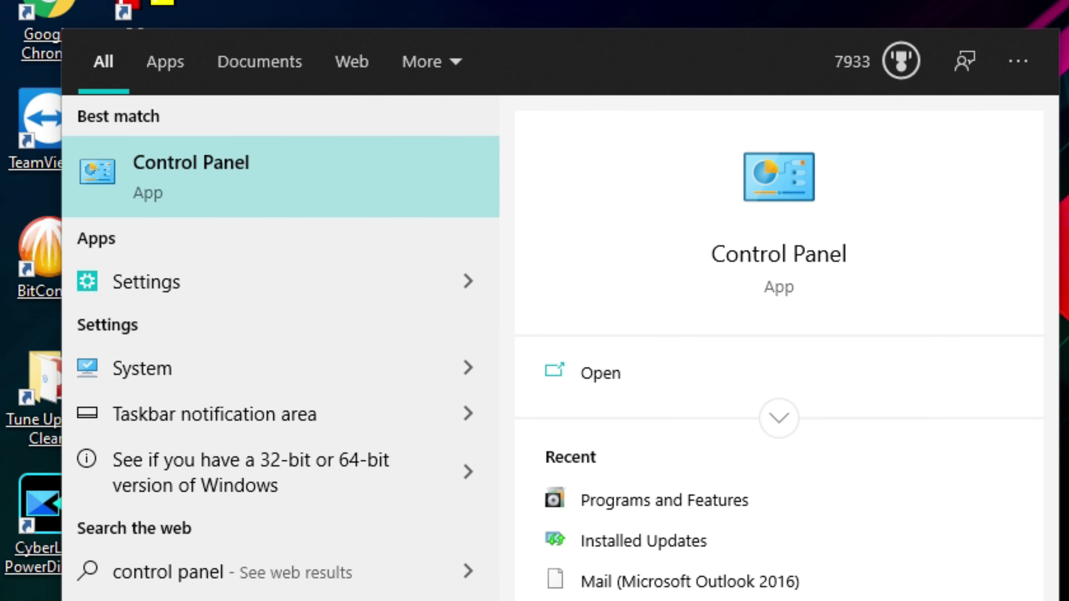
{"action": "key", "text": "Return"}
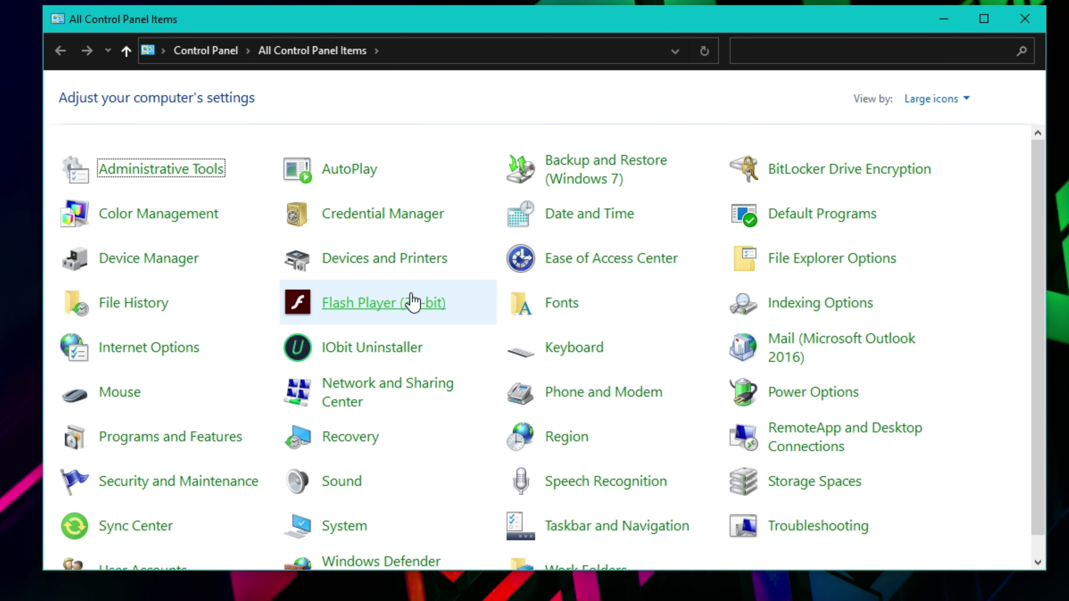
{"action": "scroll", "coordinate": [410, 294], "scroll_direction": "down", "scroll_amount": 1}
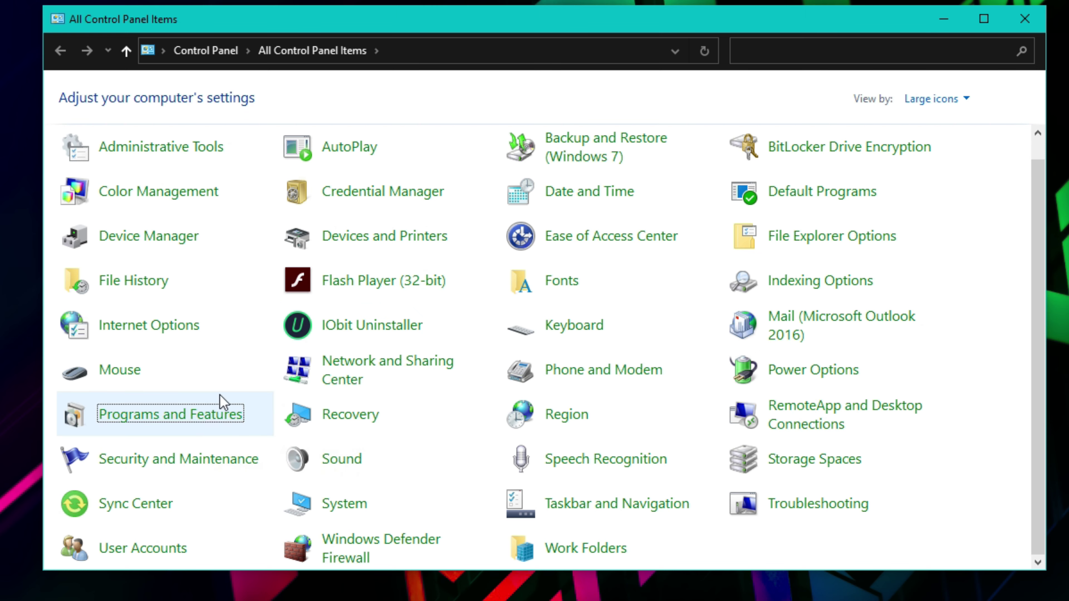
{"action": "left_click", "coordinate": [220, 407]}
Scroll to Microsoft 365 - en-us in the installed programs list and start uninstalling it.
{"action": "scroll", "coordinate": [491, 249], "scroll_direction": "down", "scroll_amount": 3}
{"action": "scroll", "coordinate": [490, 249], "scroll_direction": "down", "scroll_amount": 13}
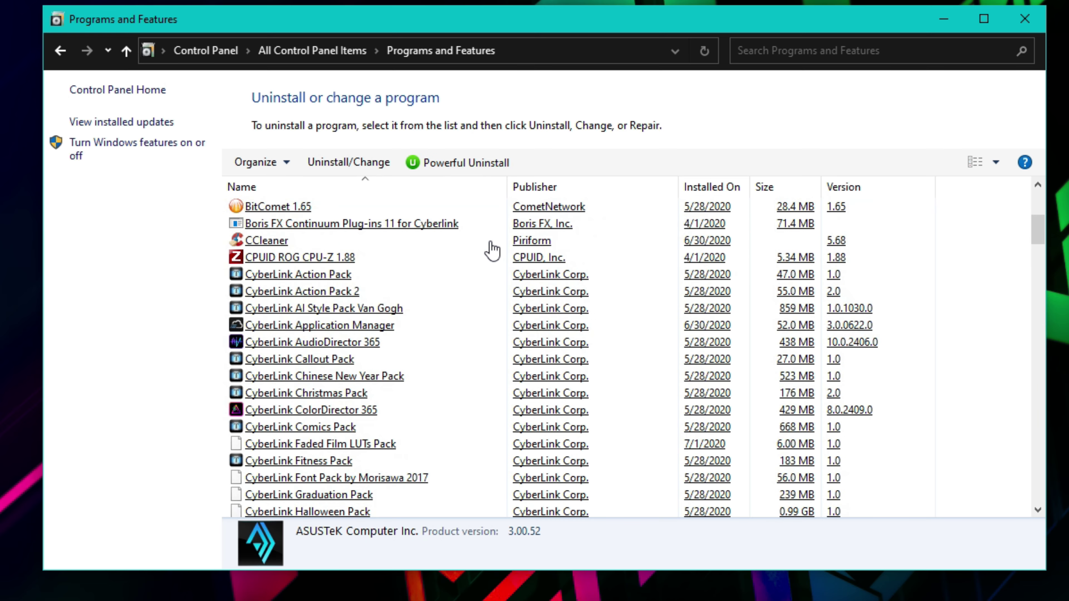
{"action": "scroll", "coordinate": [485, 253], "scroll_direction": "down", "scroll_amount": 15}
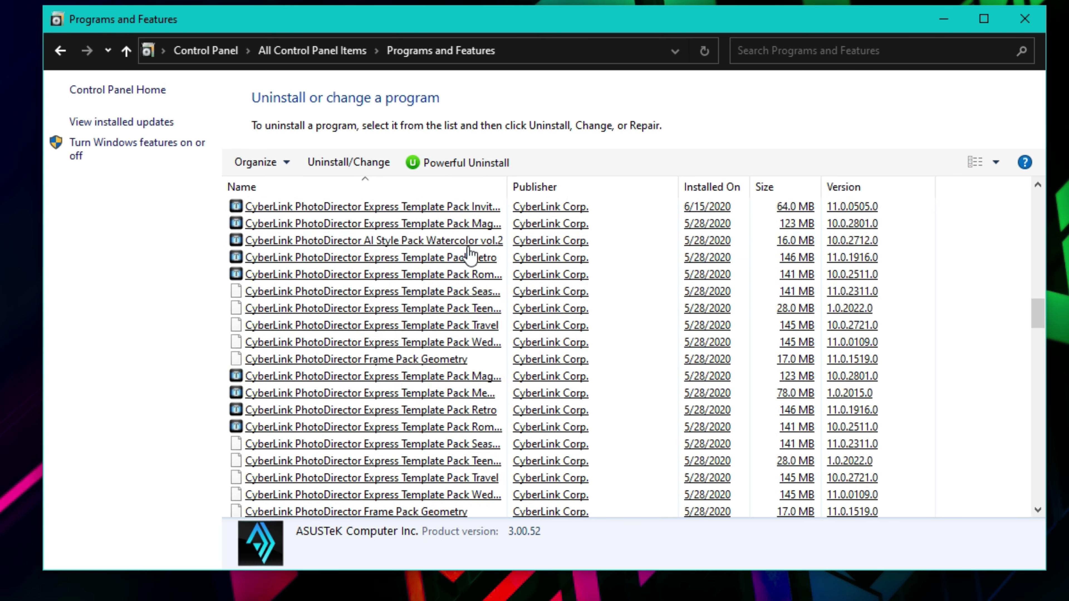
{"action": "left_click", "coordinate": [332, 264]}
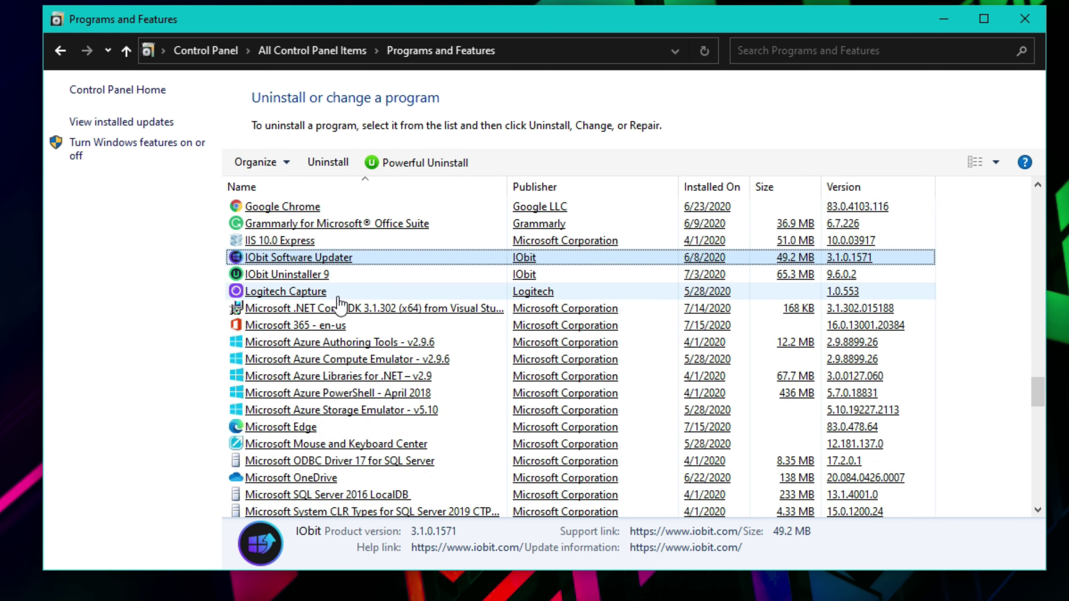
{"action": "left_click", "coordinate": [341, 326]}
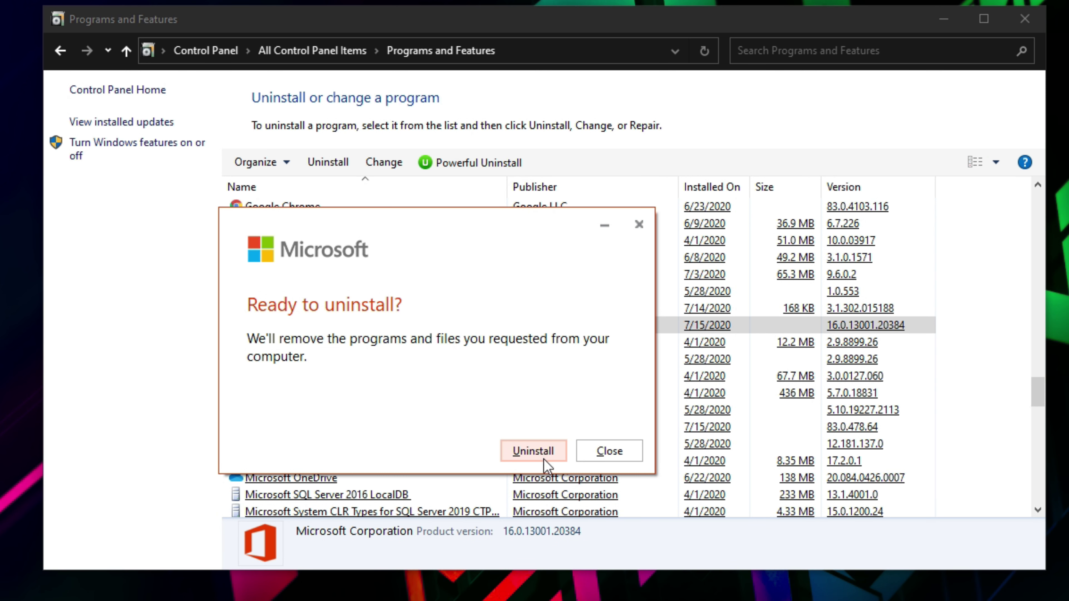
Confirm removing Office and let the uninstaller finish at 'Done uninstalling!'.
{"action": "left_click", "coordinate": [534, 452]}
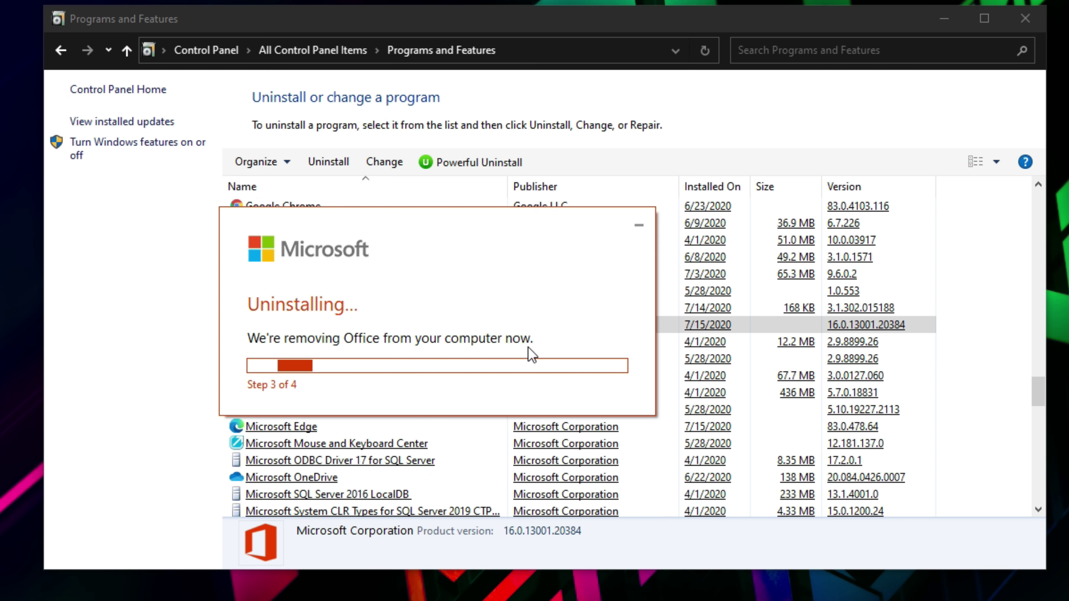
{"action": "left_click", "coordinate": [530, 348]}
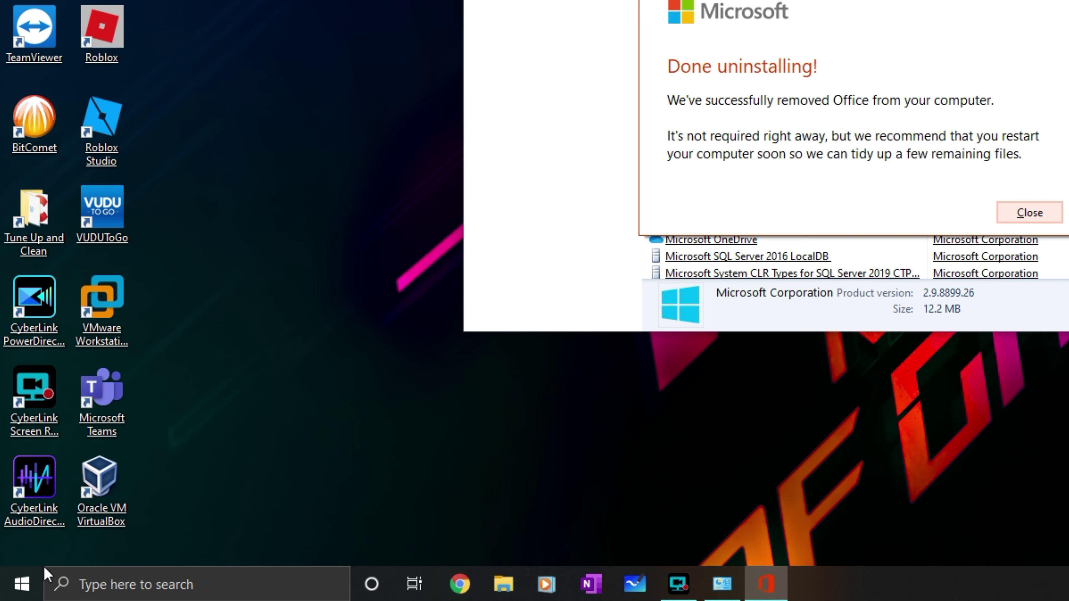
Restart the computer from the Start menu's Power options.
{"action": "left_click", "coordinate": [22, 584]}
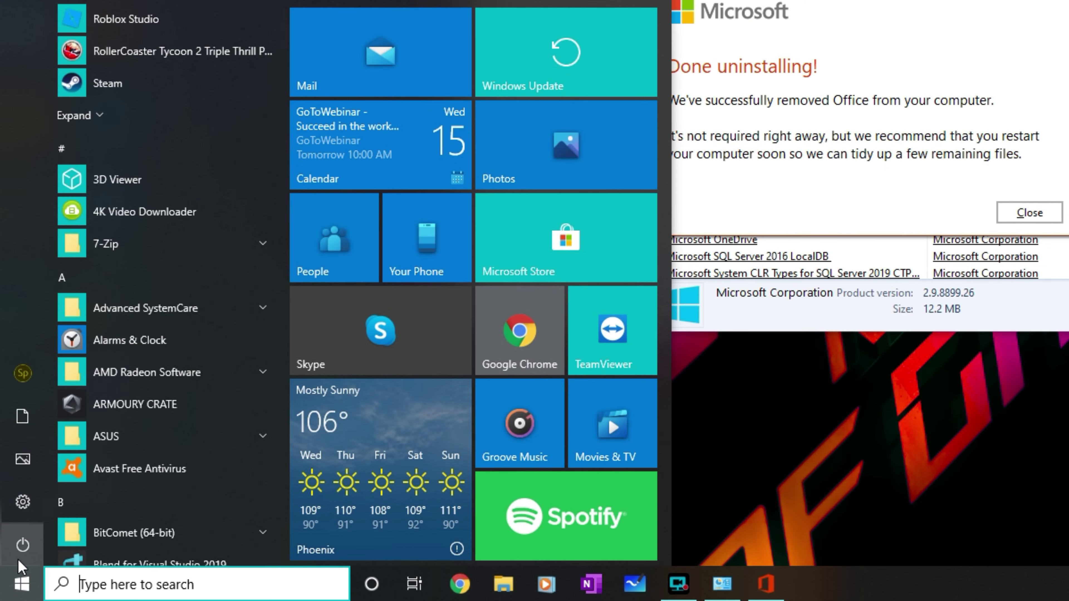
{"action": "left_click", "coordinate": [18, 560]}
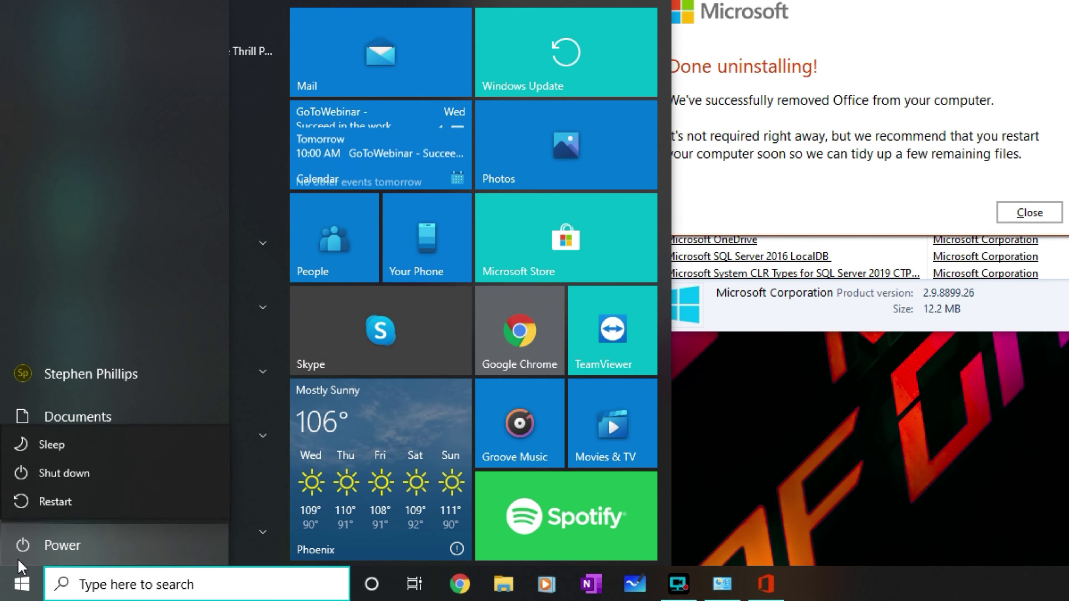
{"action": "left_click", "coordinate": [42, 507]}
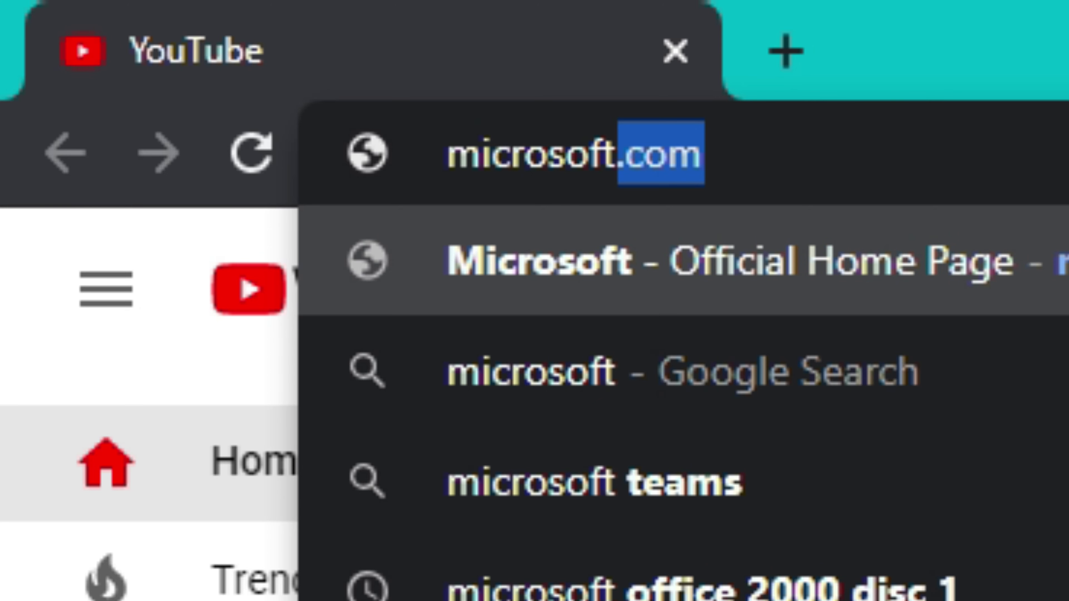
Go to microsoft.com and sign in to the Microsoft account.
{"action": "type", "text": ".com"}
{"action": "key", "text": "Return"}
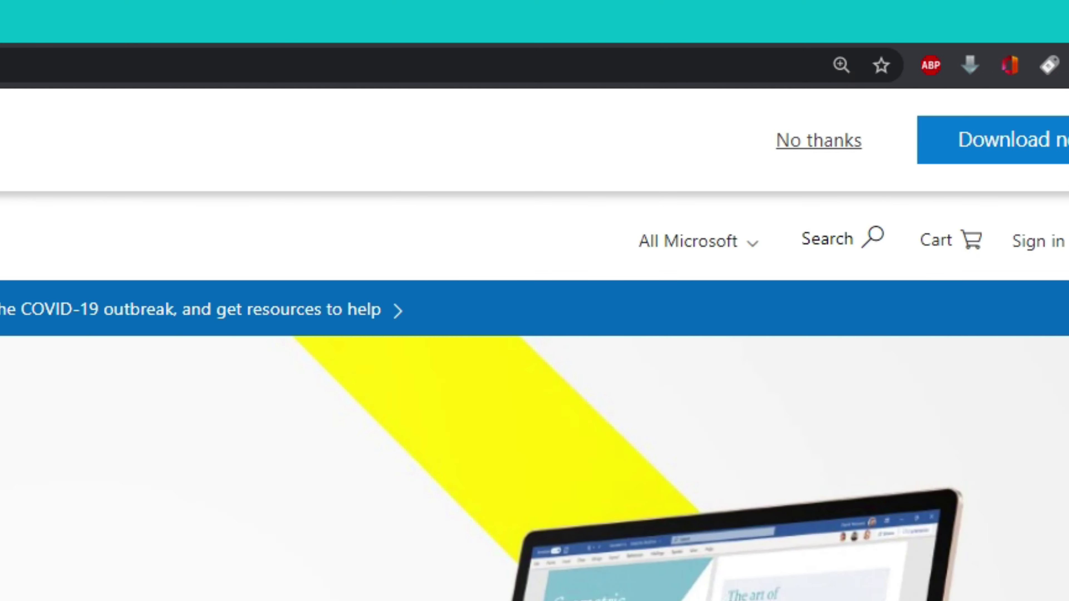
{"action": "left_click", "coordinate": [1037, 239]}
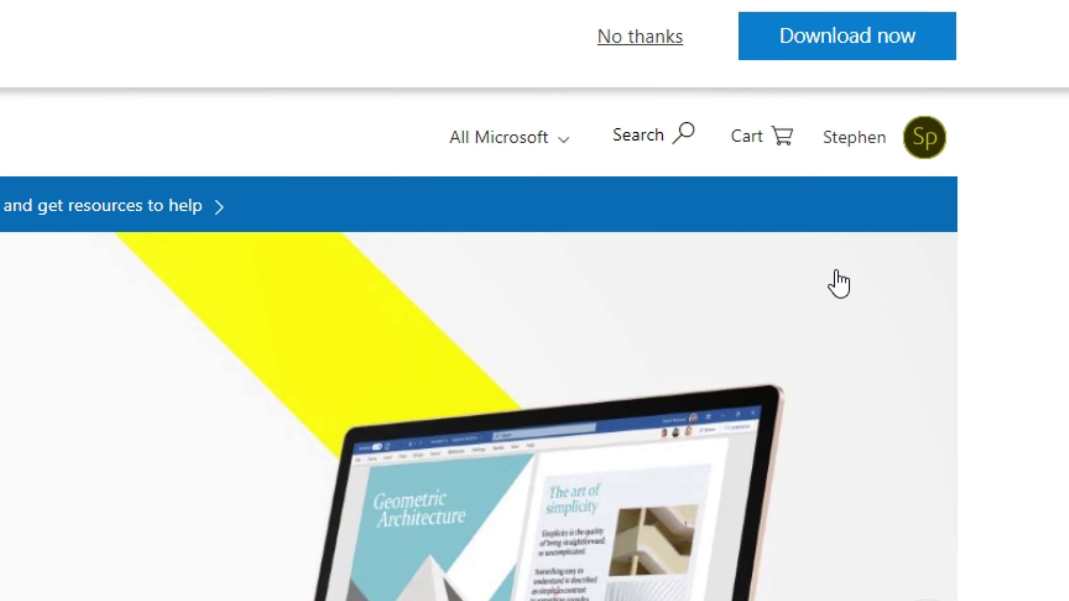
Open the Microsoft 365 Family installs page from the account's services and subscriptions.
{"action": "left_click", "coordinate": [874, 202]}
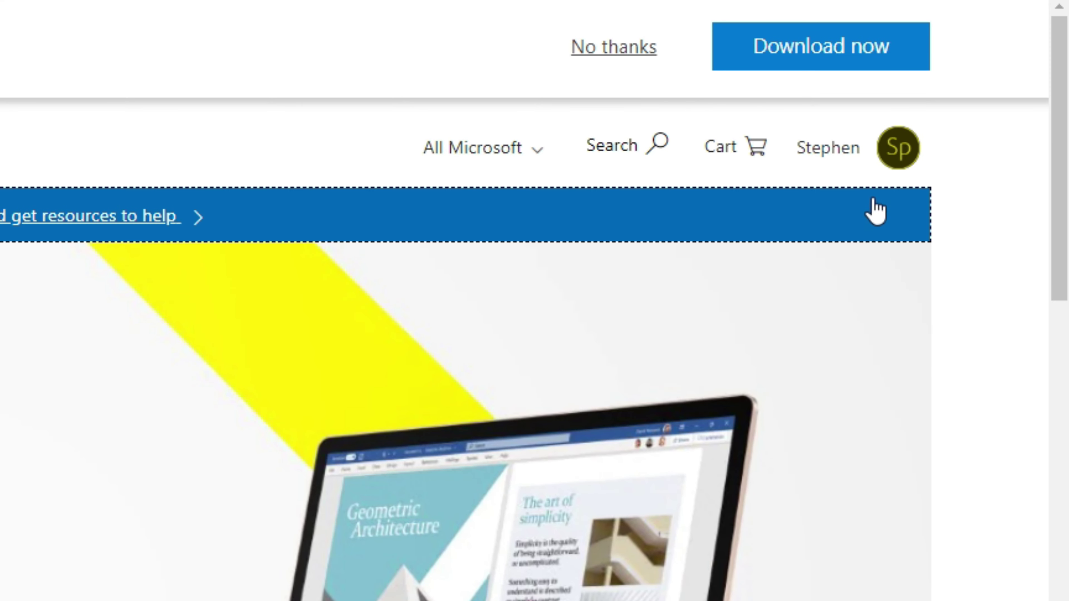
{"action": "left_click", "coordinate": [892, 162]}
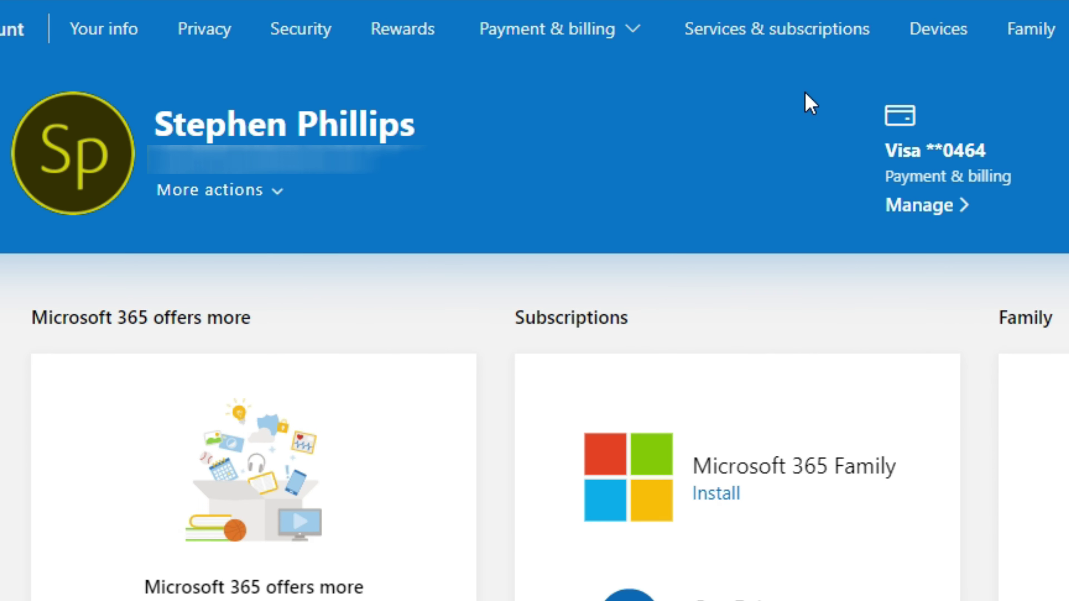
{"action": "left_click", "coordinate": [782, 36]}
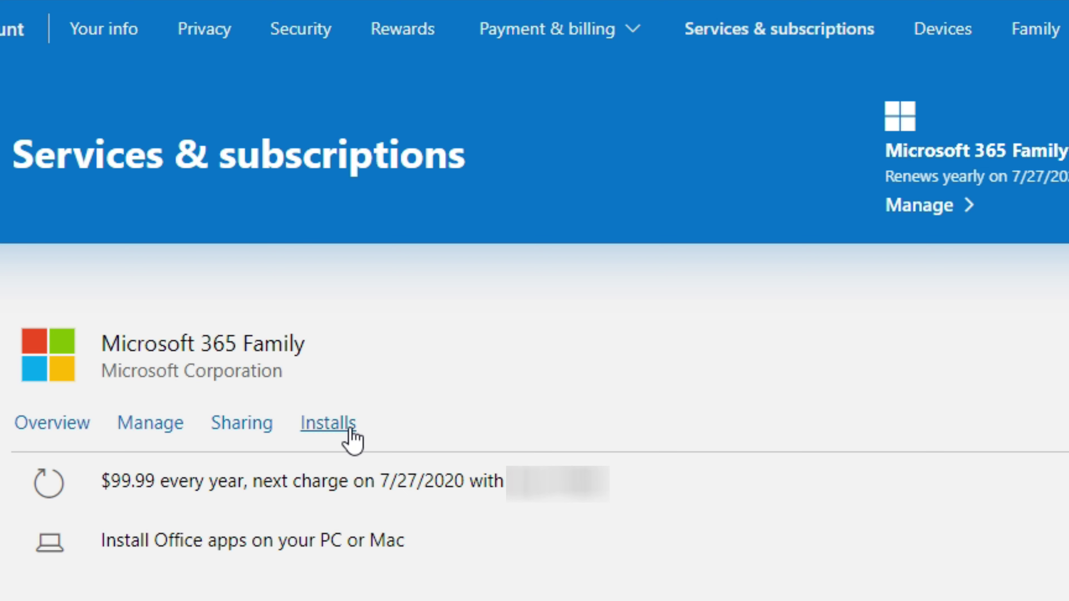
{"action": "left_click", "coordinate": [335, 424]}
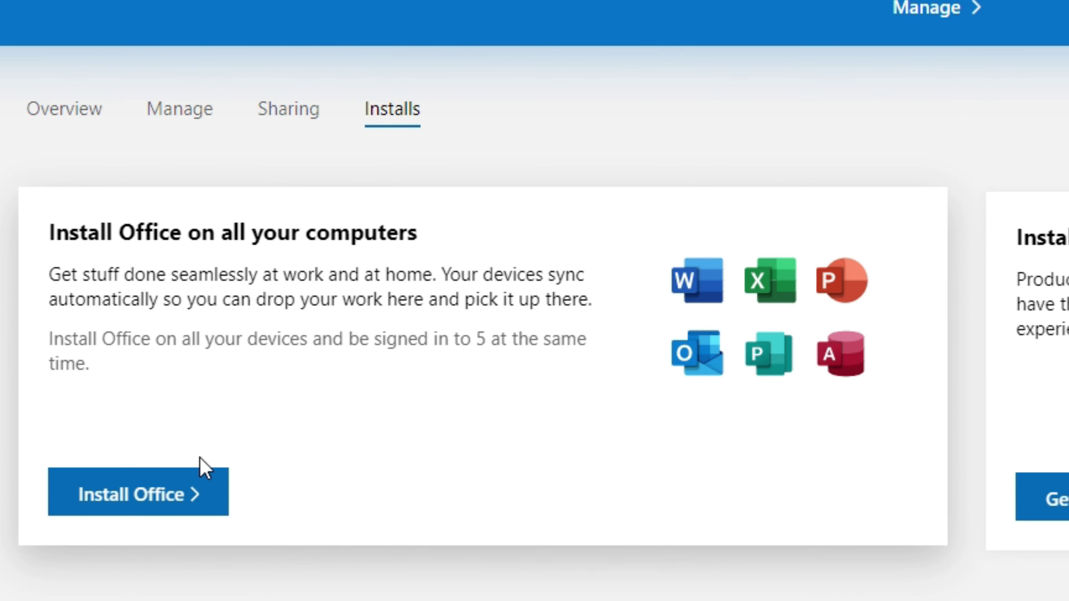
Download Office as an English offline installer.
{"action": "left_click", "coordinate": [150, 507]}
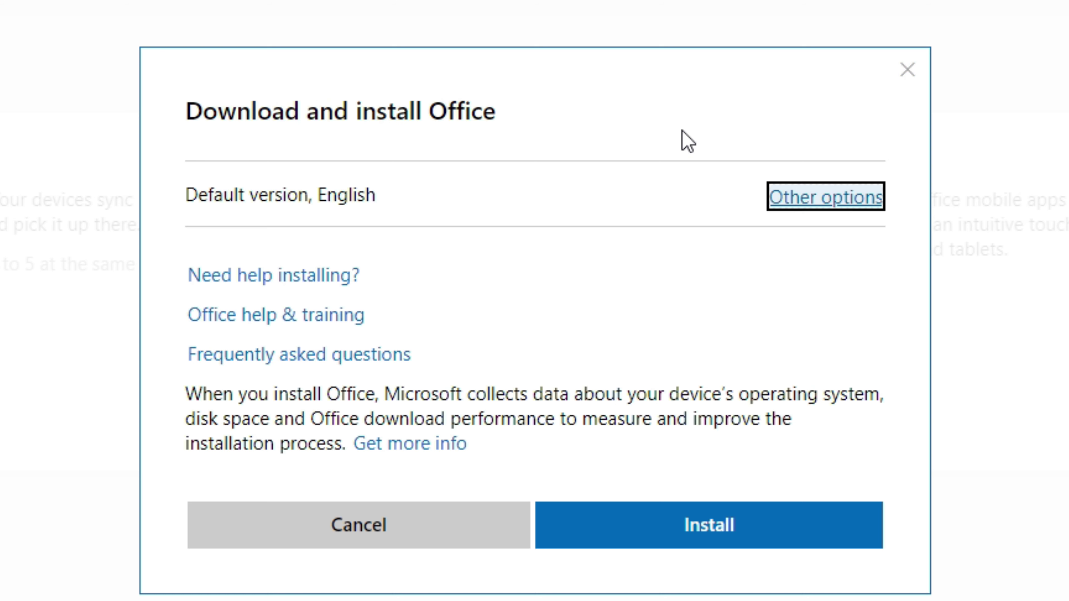
{"action": "left_click", "coordinate": [824, 197]}
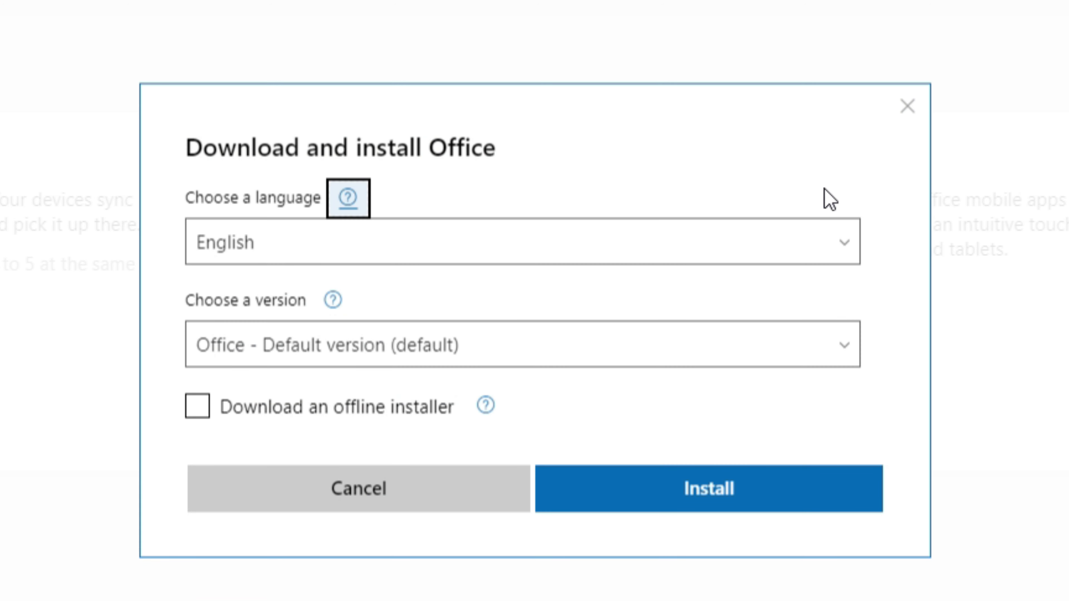
{"action": "left_click", "coordinate": [276, 410]}
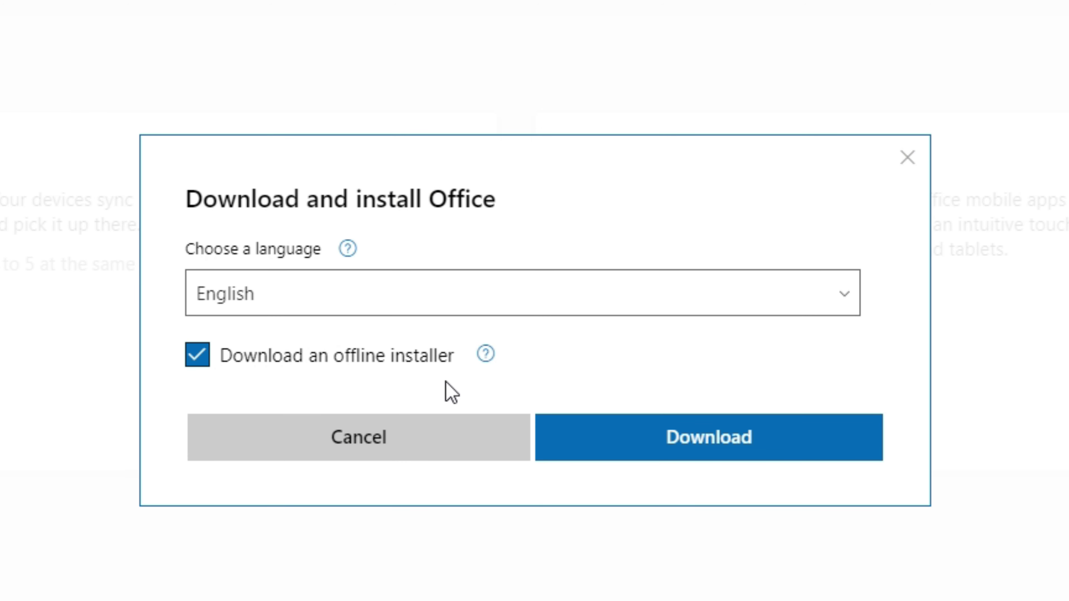
{"action": "left_click", "coordinate": [714, 450]}
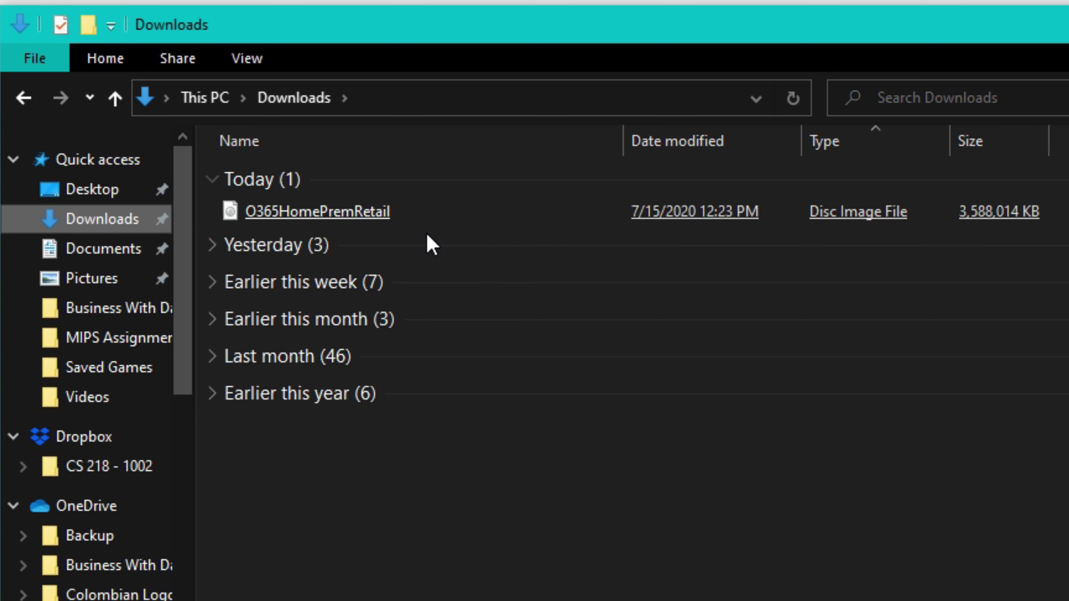
Mount the O365HomePremRetail image, open its Office folder, and run Setup64.
{"action": "double_click", "coordinate": [471, 219]}
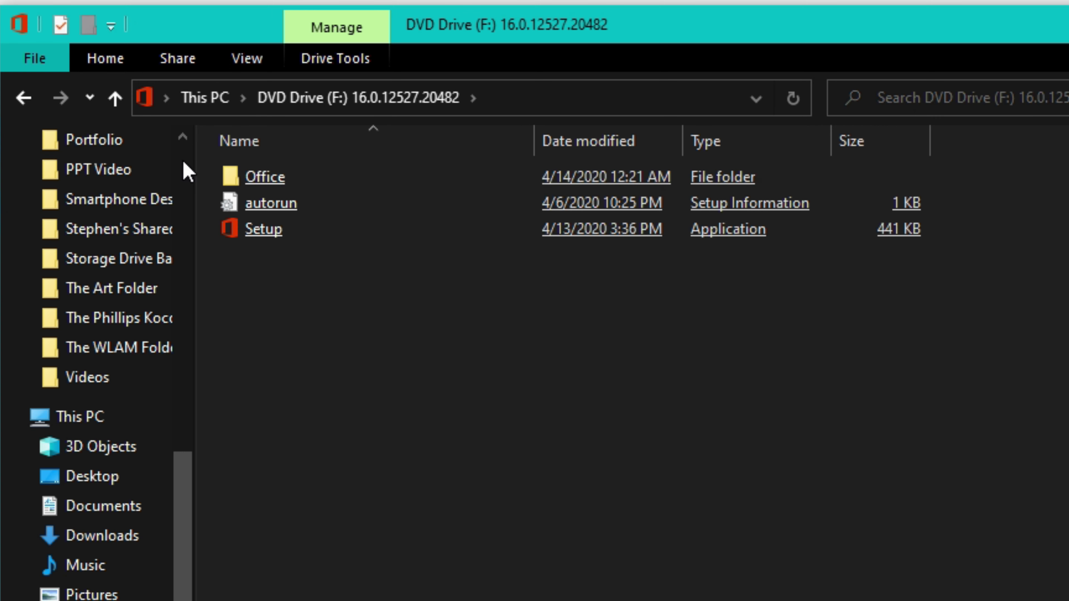
{"action": "left_click", "coordinate": [257, 186]}
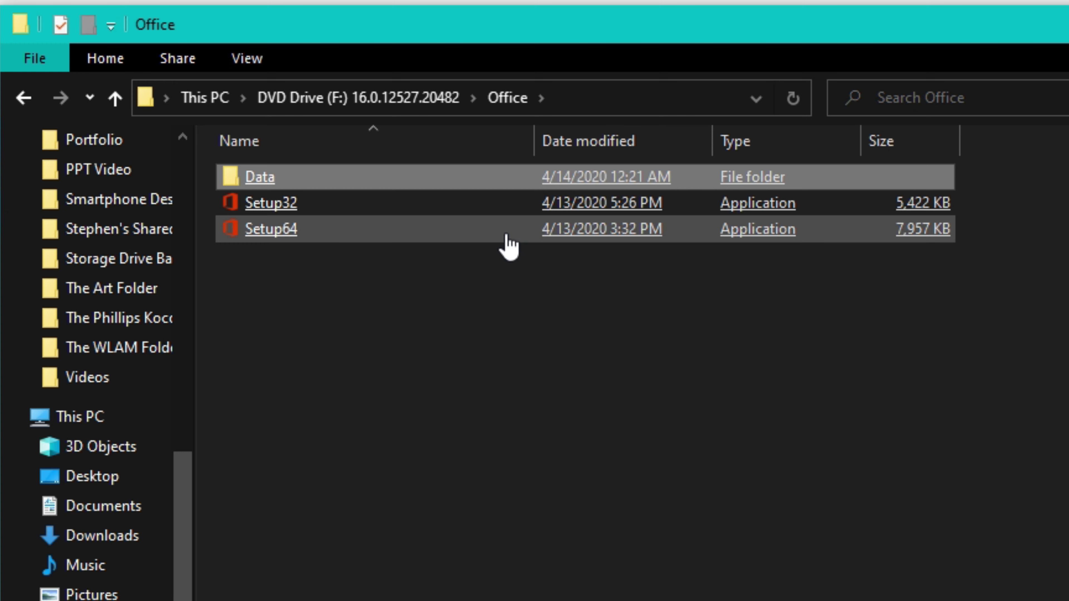
{"action": "left_click", "coordinate": [679, 239]}
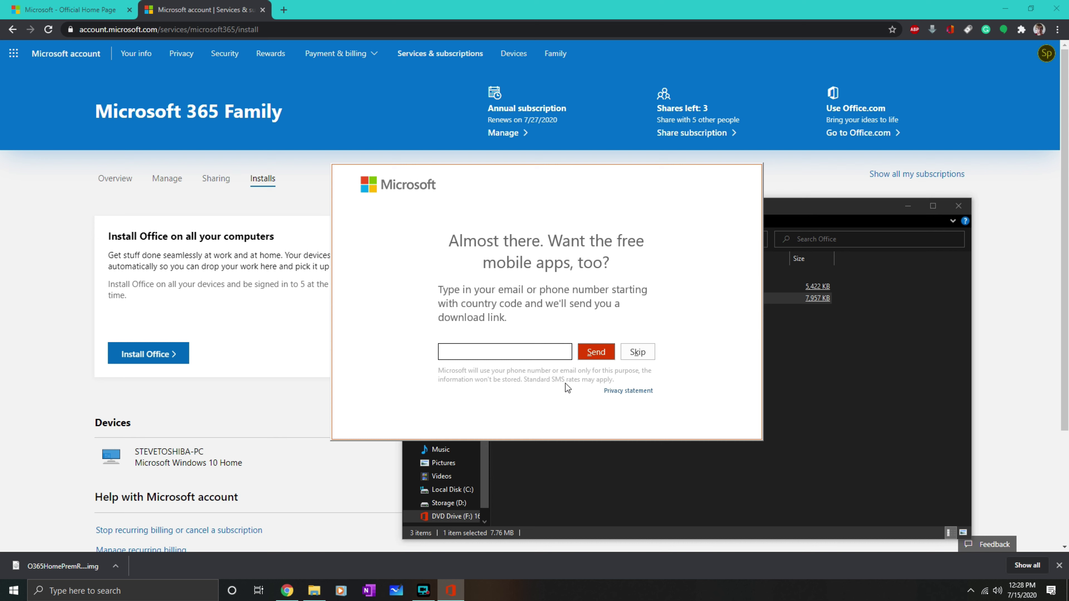
Skip the free mobile apps offer and close the 'You're all set' screen.
{"action": "left_click", "coordinate": [649, 357]}
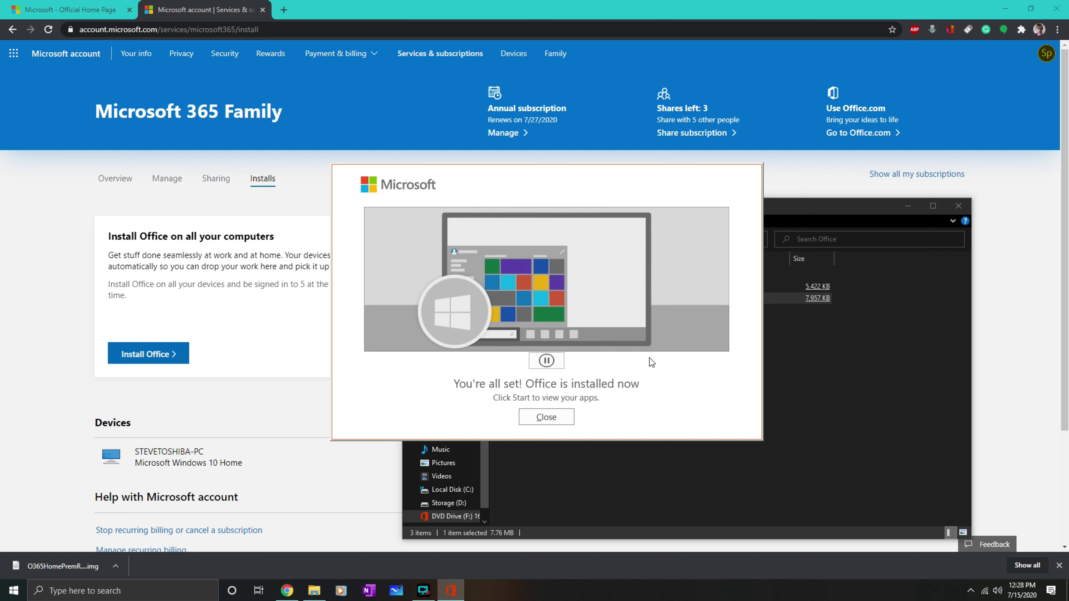
{"action": "left_click", "coordinate": [548, 418]}
Close File Explorer and the browser, then check Start's Recently added list for the Office apps.
{"action": "left_click", "coordinate": [958, 206]}
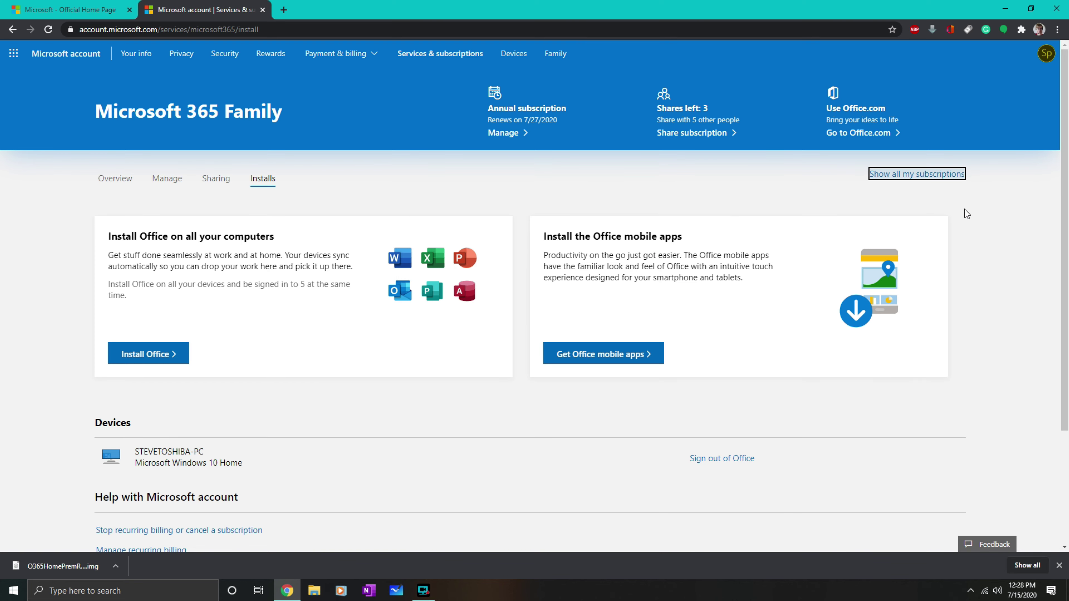
{"action": "key", "text": "super+d"}
{"action": "left_click", "coordinate": [14, 591]}
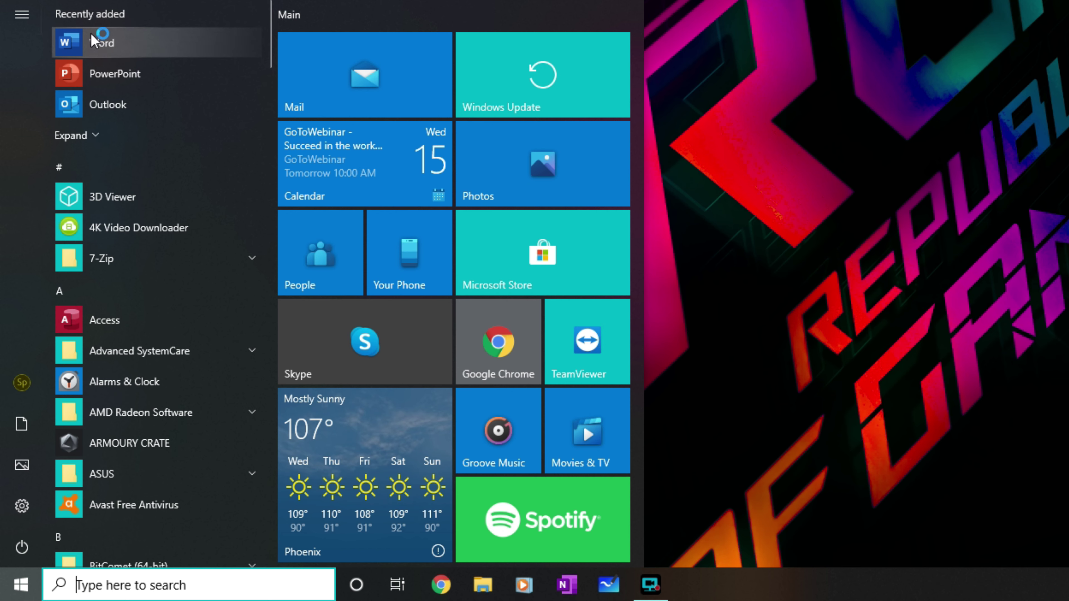
{"action": "left_click", "coordinate": [82, 135]}
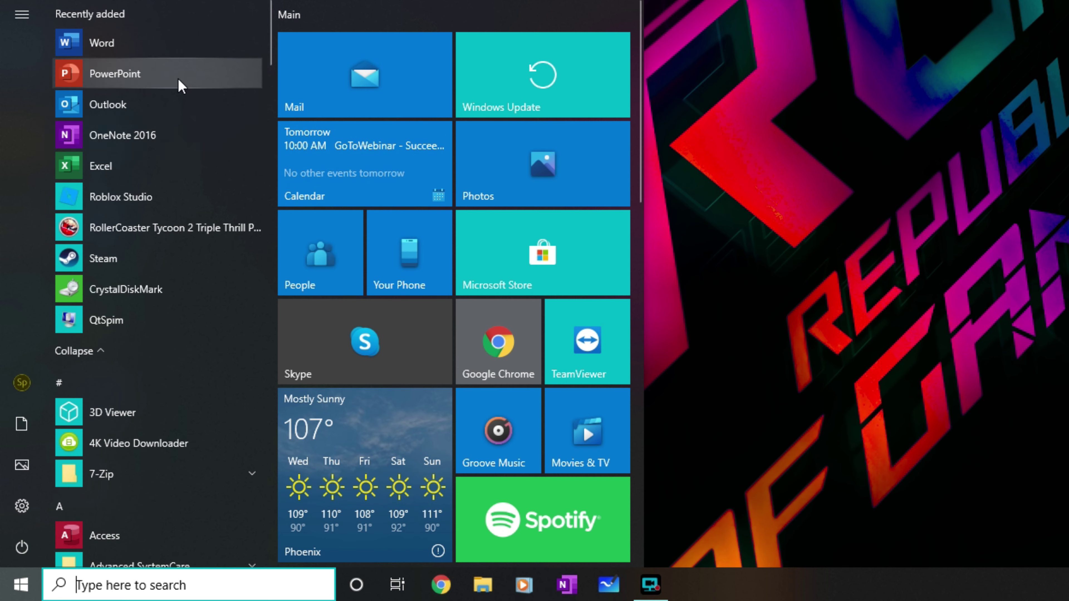
{"action": "left_click", "coordinate": [174, 353]}
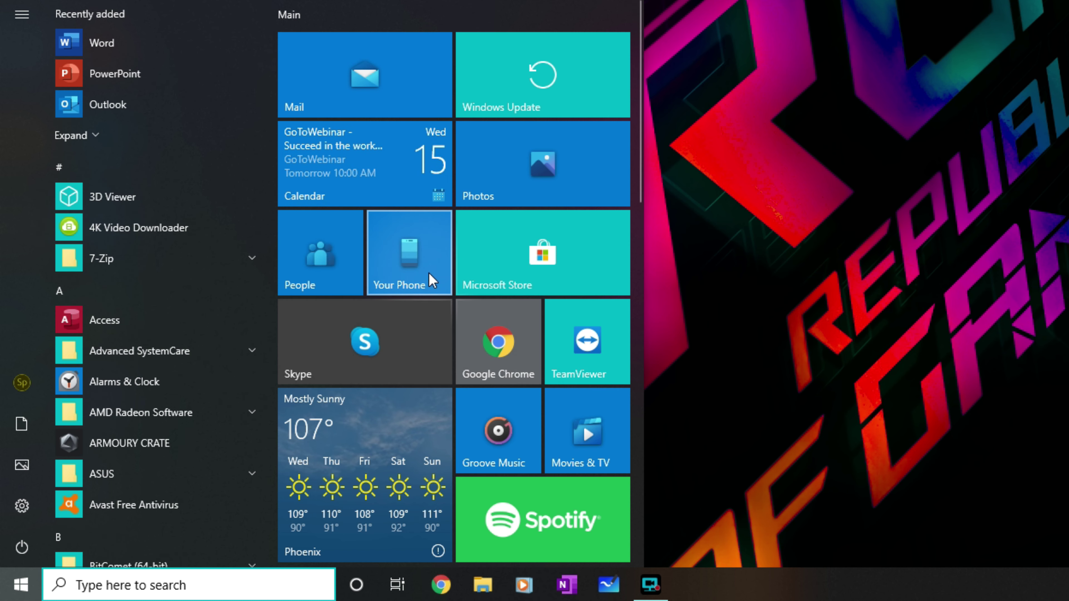
Scroll the Start menu to Outlook and launch it.
{"action": "scroll", "coordinate": [430, 273], "scroll_direction": "down", "scroll_amount": 15}
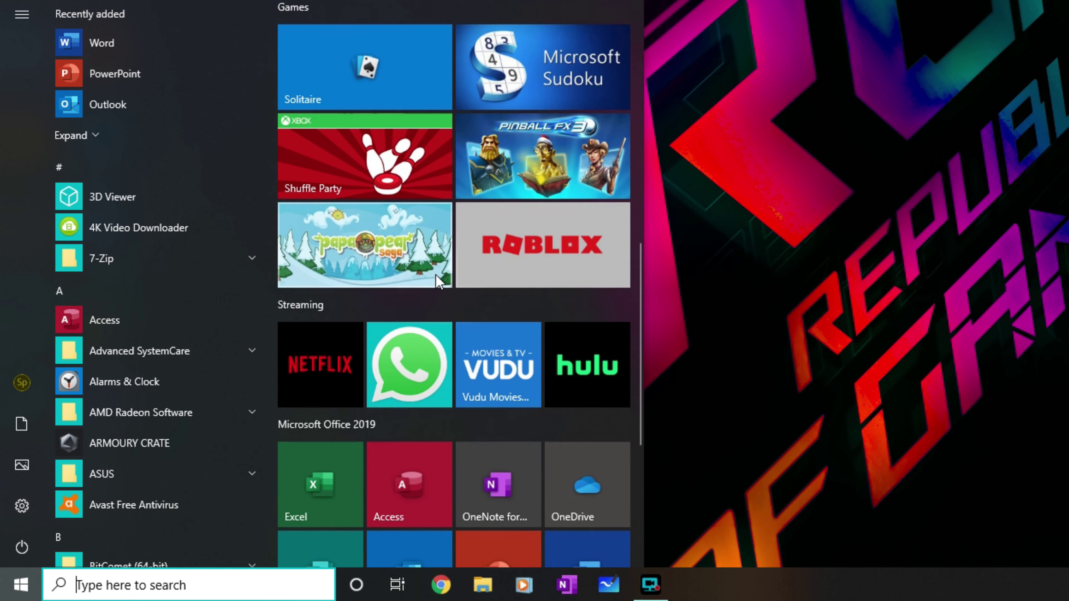
{"action": "scroll", "coordinate": [435, 275], "scroll_direction": "down", "scroll_amount": 5}
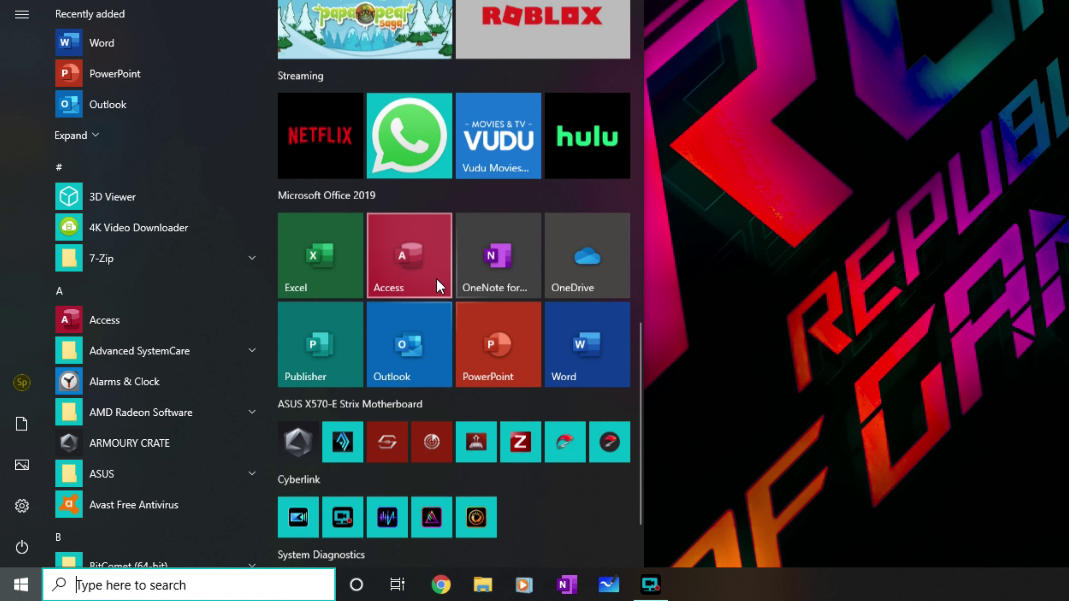
{"action": "scroll", "coordinate": [436, 277], "scroll_direction": "down", "scroll_amount": 2}
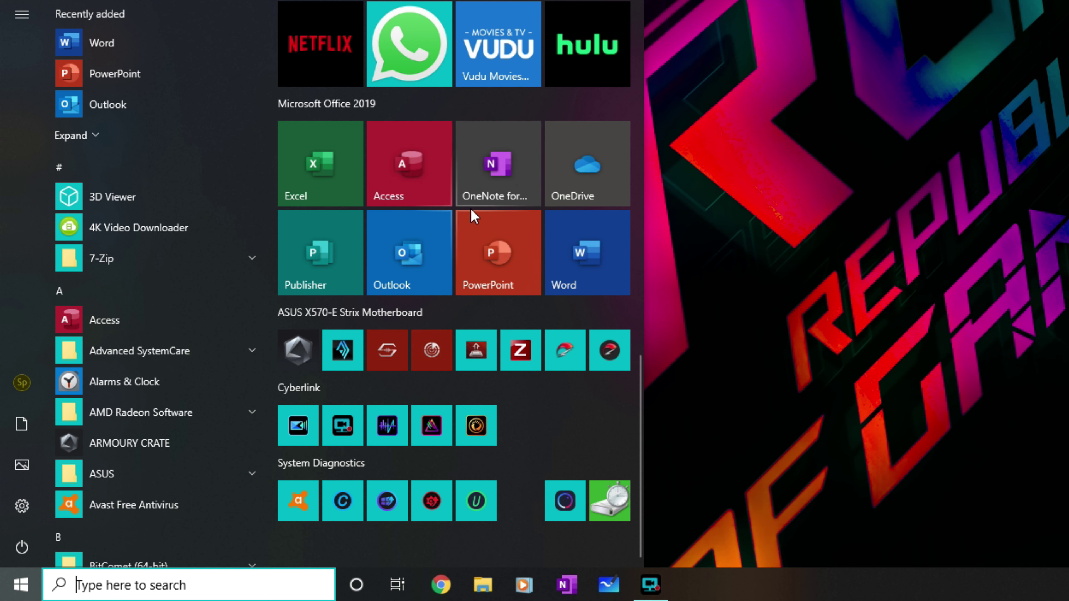
{"action": "left_click", "coordinate": [422, 265]}
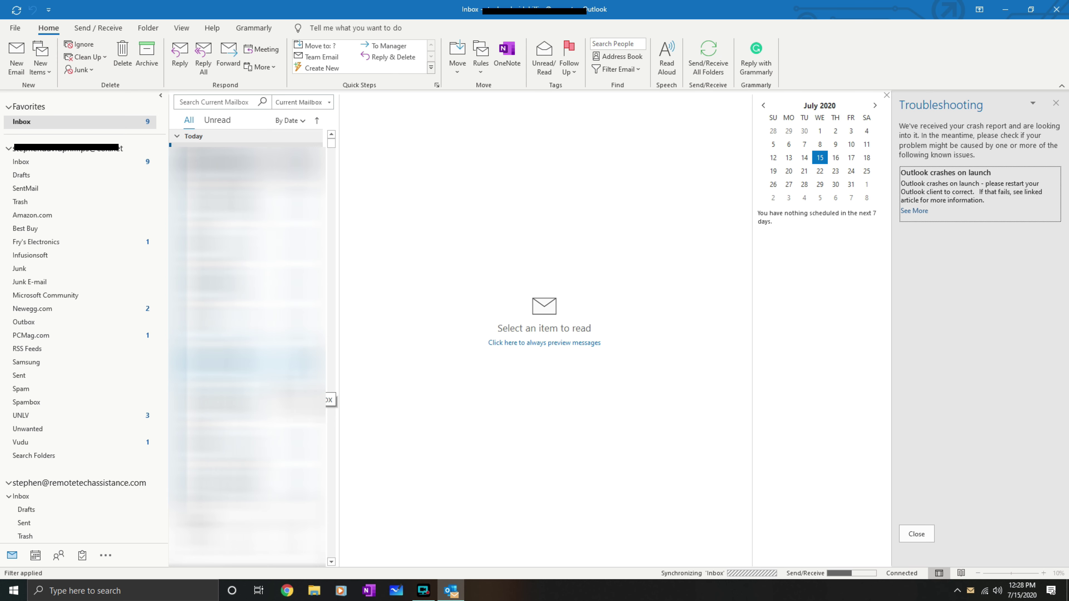
Close Outlook's Troubleshooting pane and show the Account Information page with the IMAP/SMTP account.
{"action": "left_click", "coordinate": [1055, 102]}
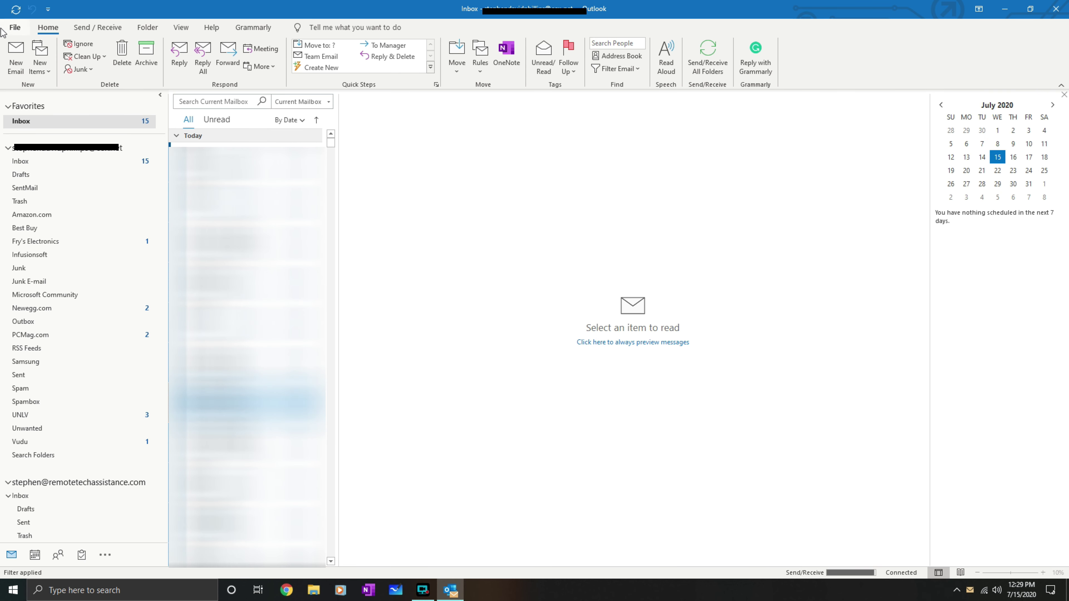
{"action": "left_click", "coordinate": [14, 27]}
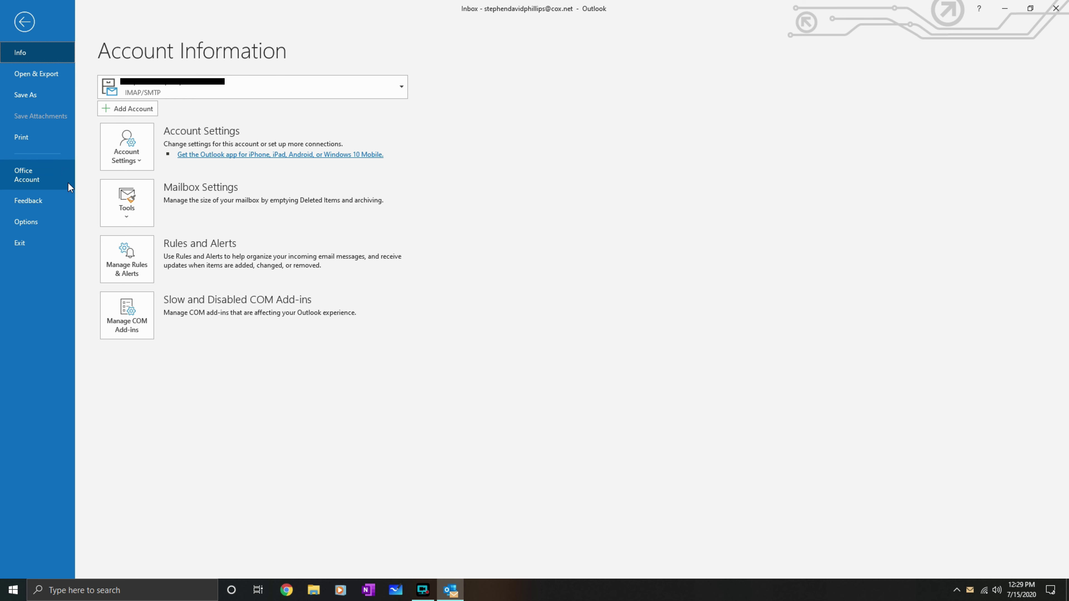
Run Update Now from Office Account's Update Options, then close Outlook so updates can apply.
{"action": "left_click", "coordinate": [41, 185]}
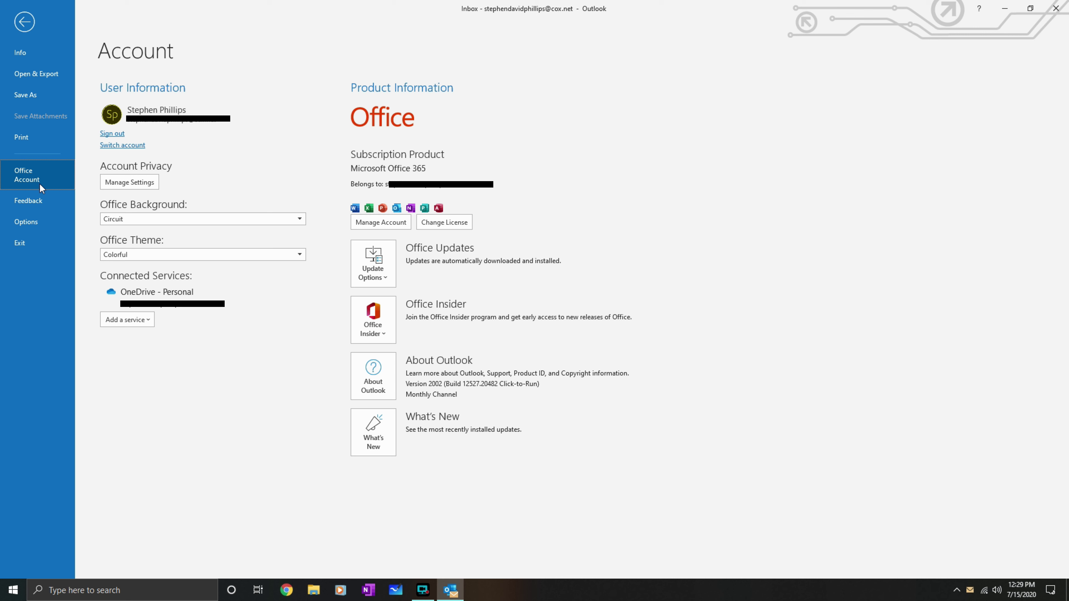
{"action": "left_click", "coordinate": [361, 279]}
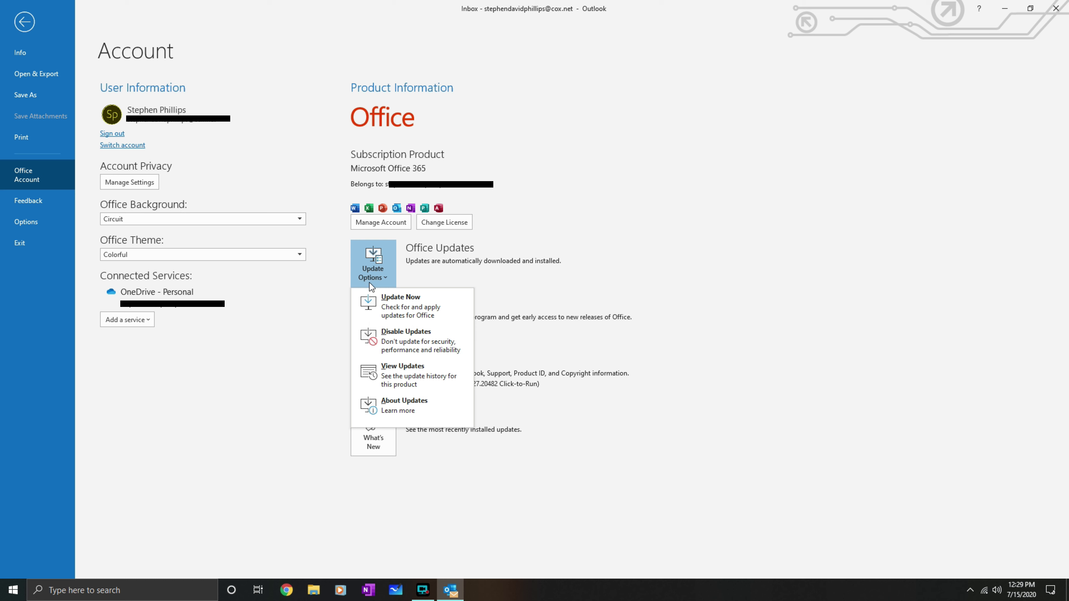
{"action": "left_click", "coordinate": [403, 308]}
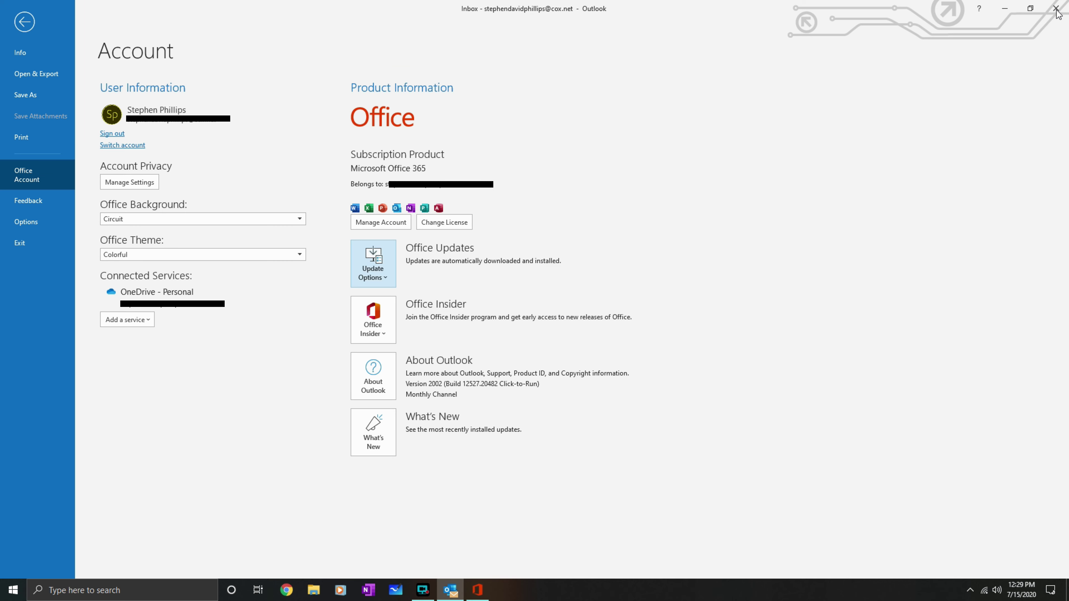
{"action": "left_click", "coordinate": [1057, 9]}
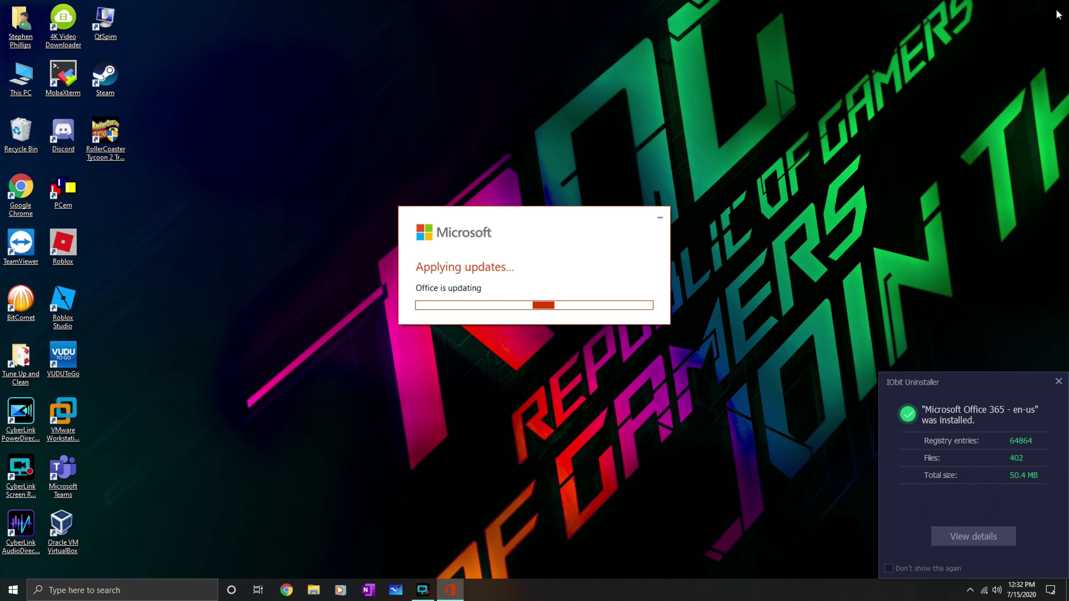
Dismiss the IObit uninstaller notification while the Office updates finish installing.
{"action": "left_click", "coordinate": [1058, 374]}
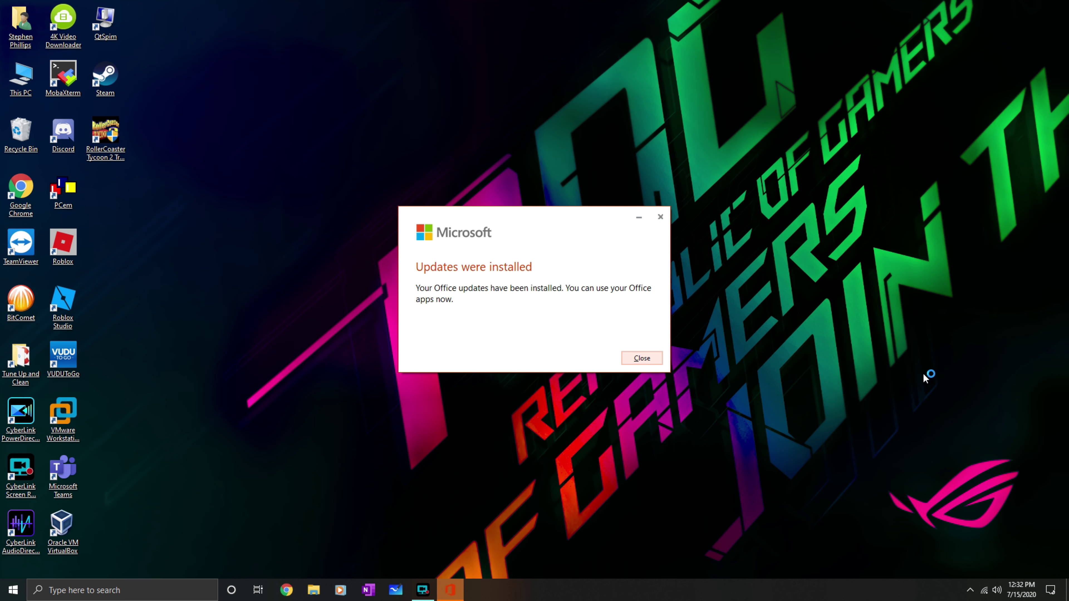
Close the 'Updates were installed' message and launch Outlook from the Start menu's Microsoft Office 2019 group.
{"action": "left_click", "coordinate": [637, 360]}
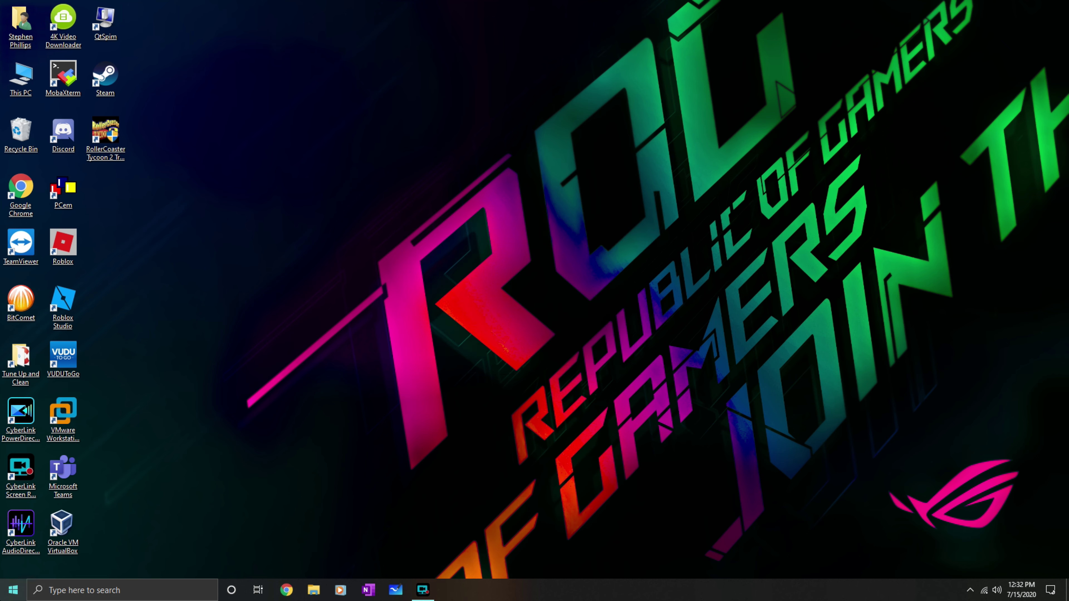
{"action": "left_click", "coordinate": [12, 590]}
{"action": "scroll", "coordinate": [284, 493], "scroll_direction": "down", "scroll_amount": 4}
{"action": "scroll", "coordinate": [284, 493], "scroll_direction": "down", "scroll_amount": 8}
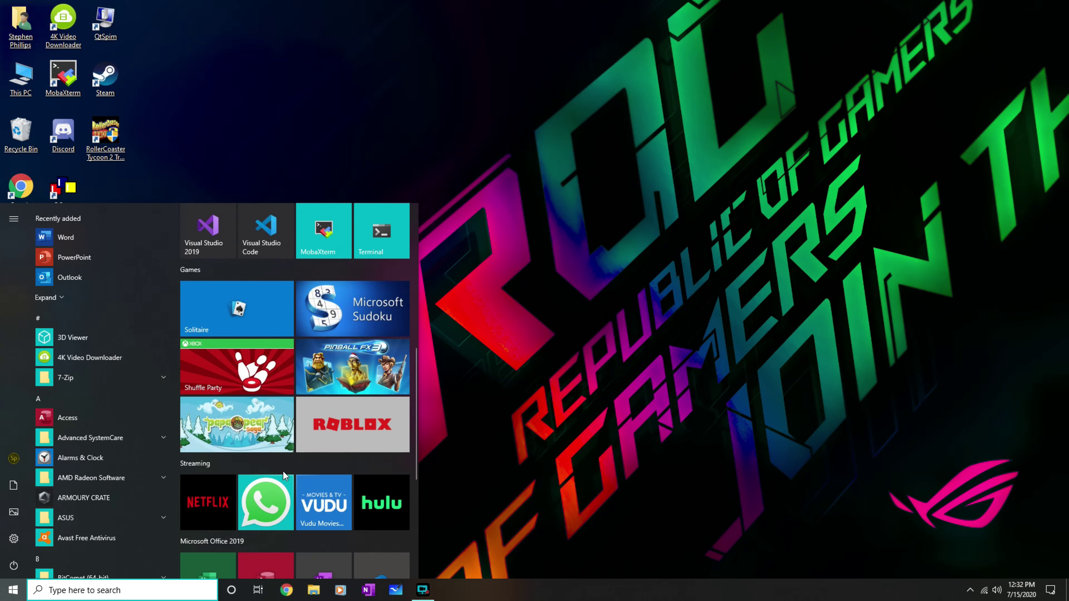
{"action": "left_click", "coordinate": [284, 471]}
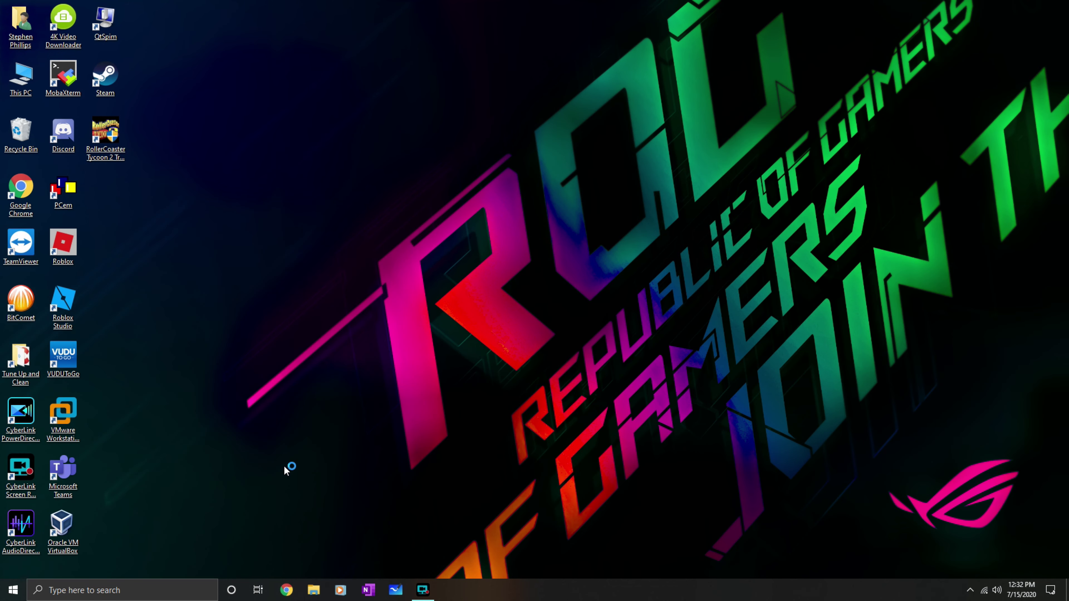